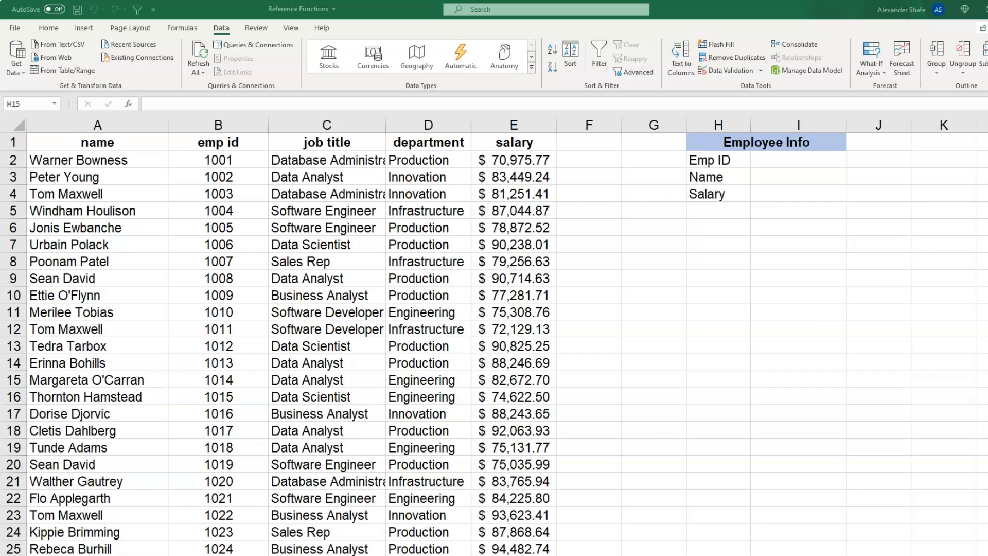
# Move the emp id column in front of the name column so it becomes column A
pyautogui.click(223, 119)
pyautogui.rightClick(224, 119)
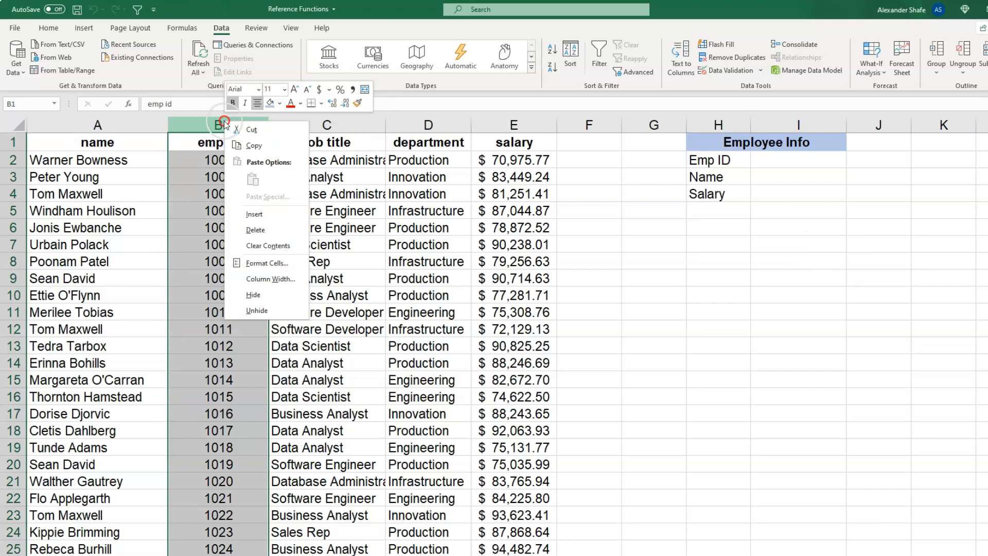
pyautogui.click(261, 136)
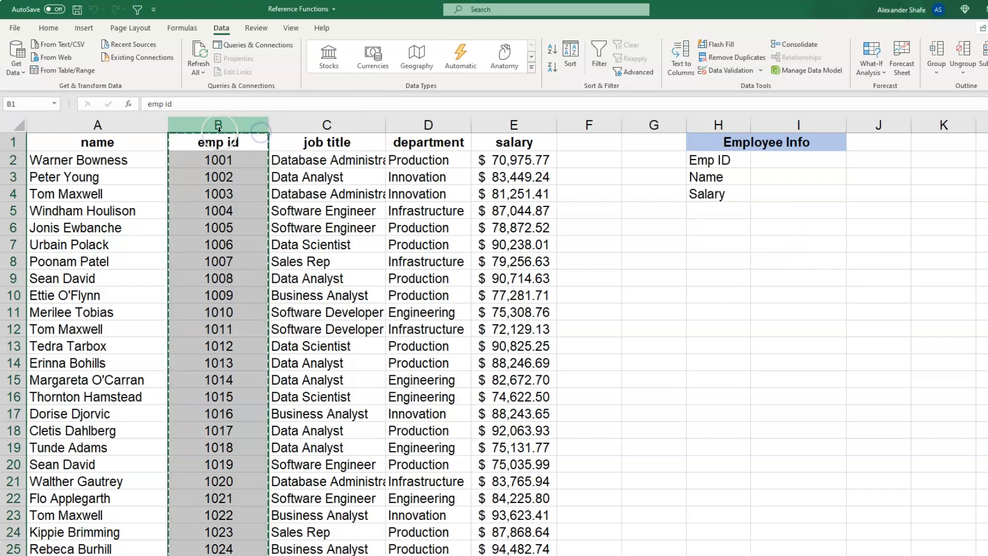
pyautogui.click(71, 126)
pyautogui.rightClick(70, 126)
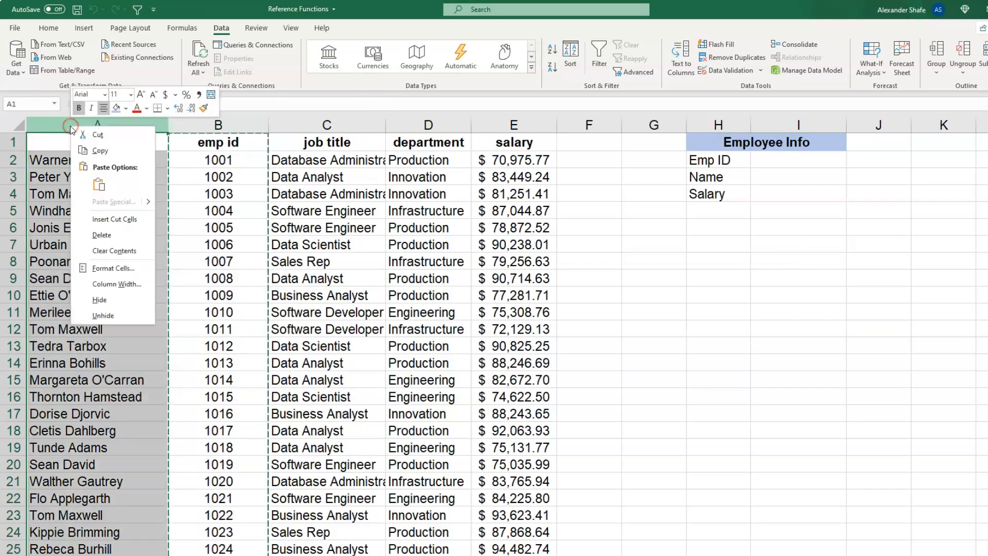
pyautogui.click(124, 223)
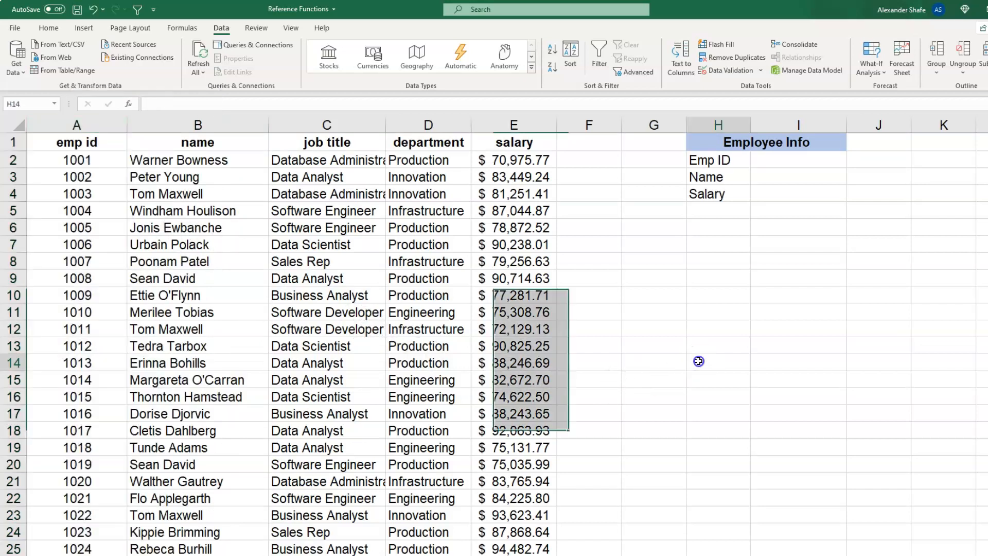
pyautogui.click(696, 359)
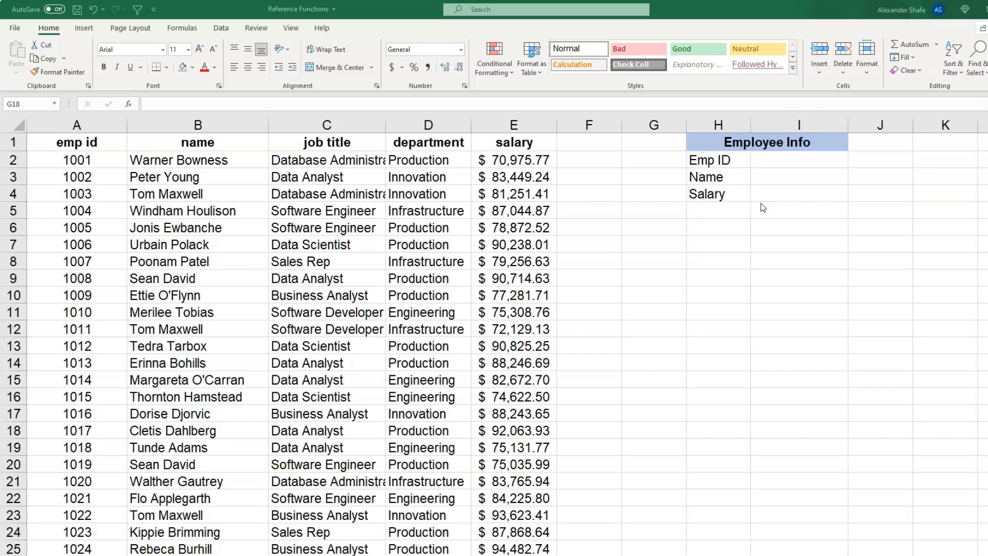
# Add List data validation to the Emp ID cell I2, using =$A$2:$A$51 as the source
pyautogui.click(787, 161)
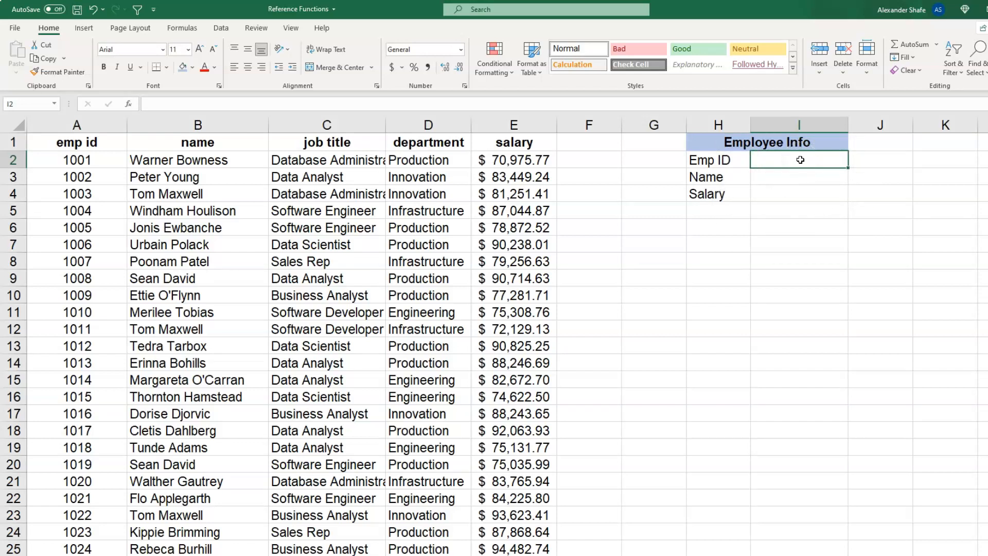
pyautogui.click(221, 27)
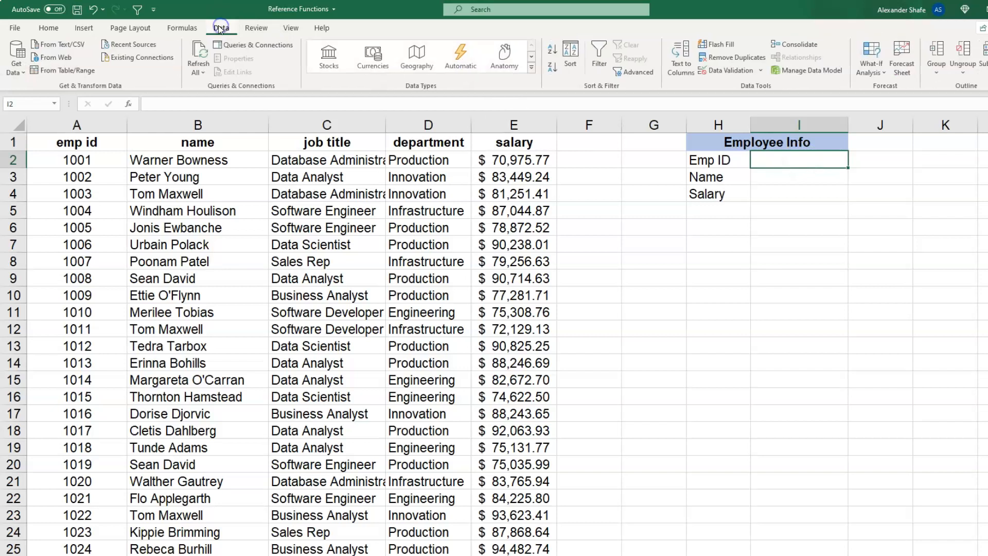
pyautogui.click(728, 70)
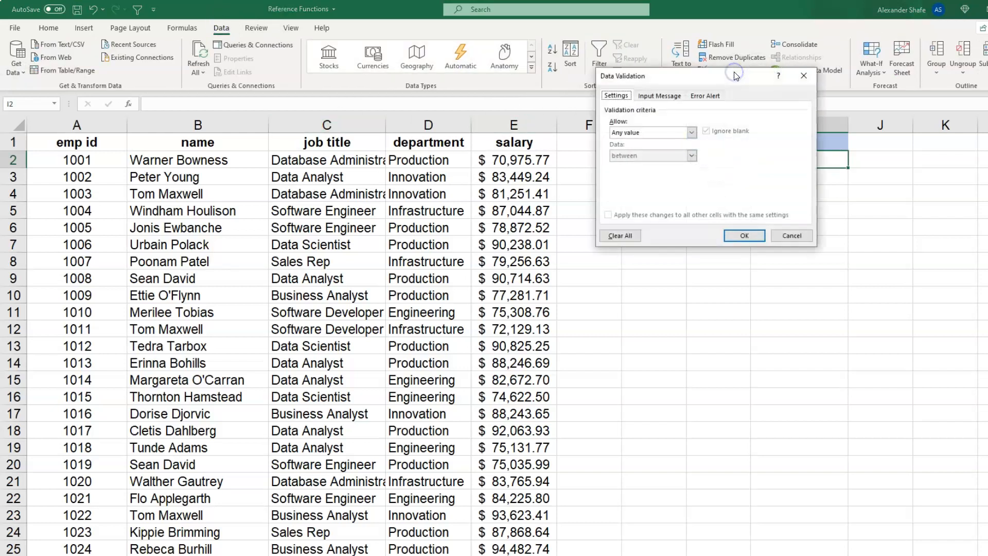
pyautogui.click(691, 132)
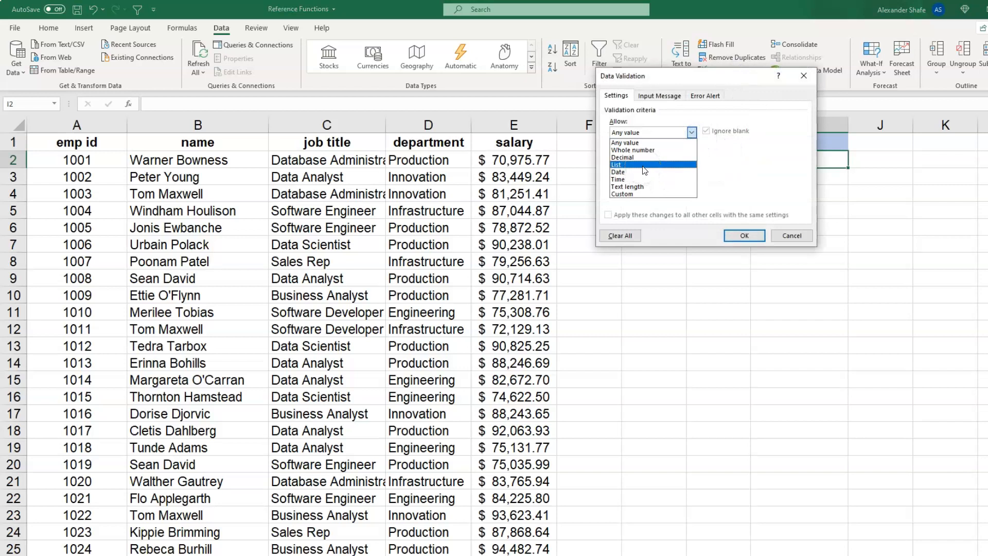
pyautogui.click(643, 165)
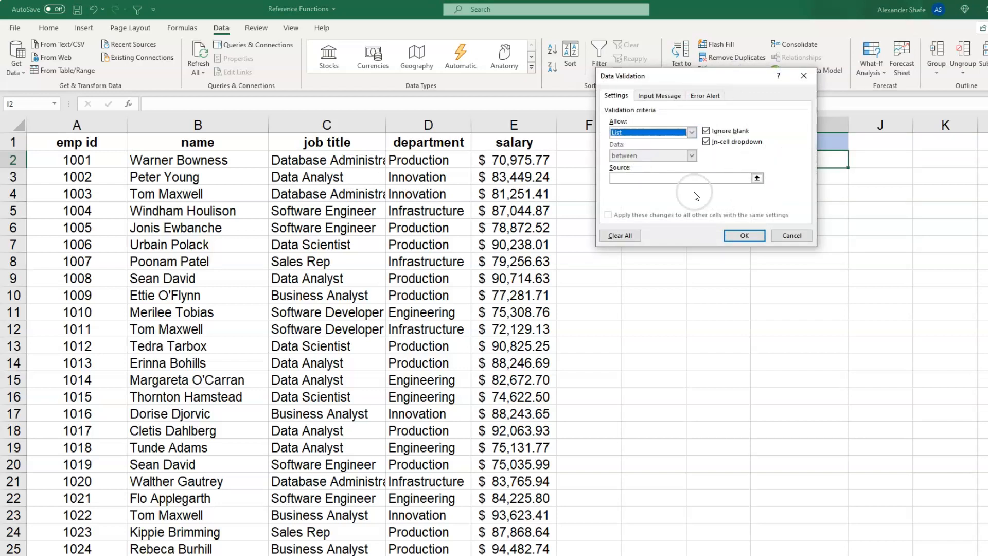
pyautogui.click(757, 178)
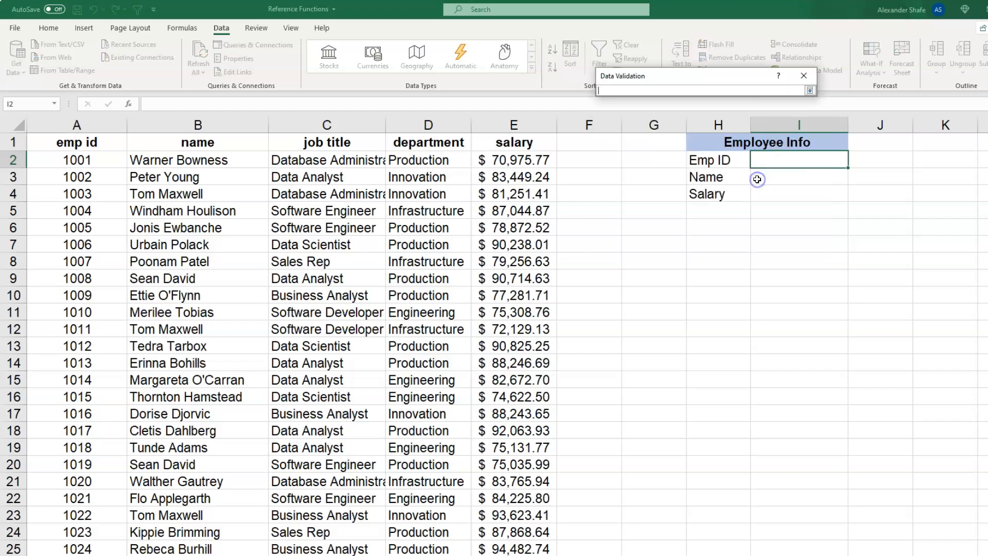
pyautogui.click(82, 161)
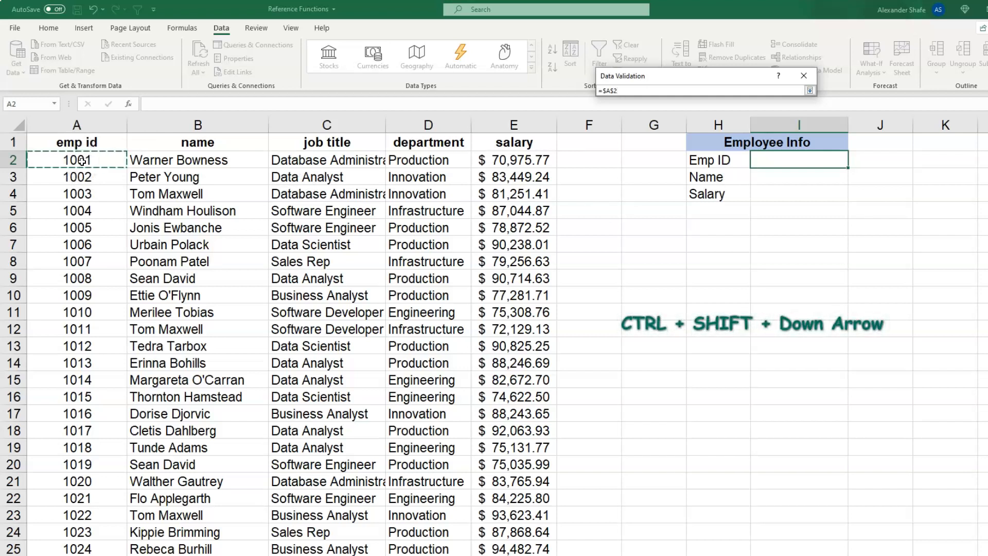
pyautogui.hotkey('ctrl', 'shift', 'Down')
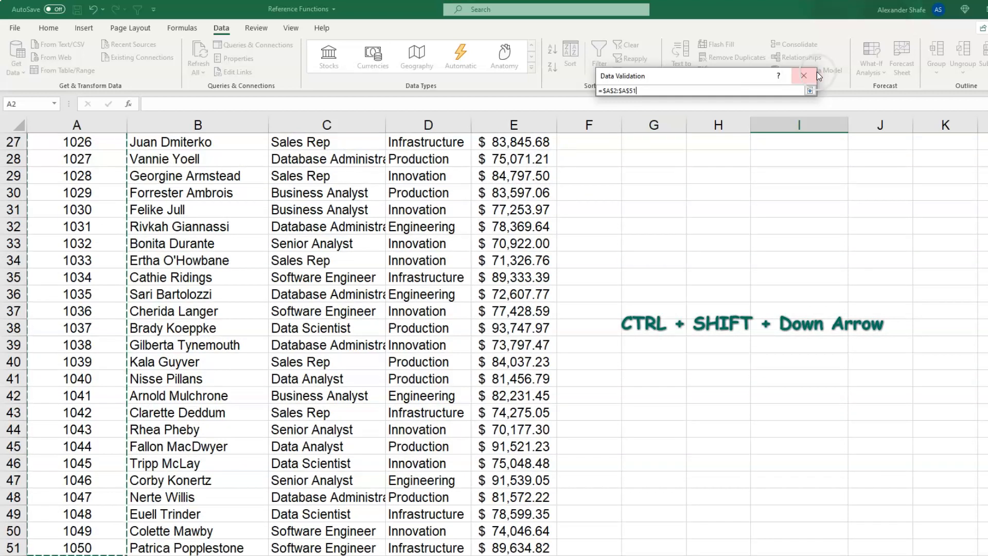
pyautogui.click(809, 91)
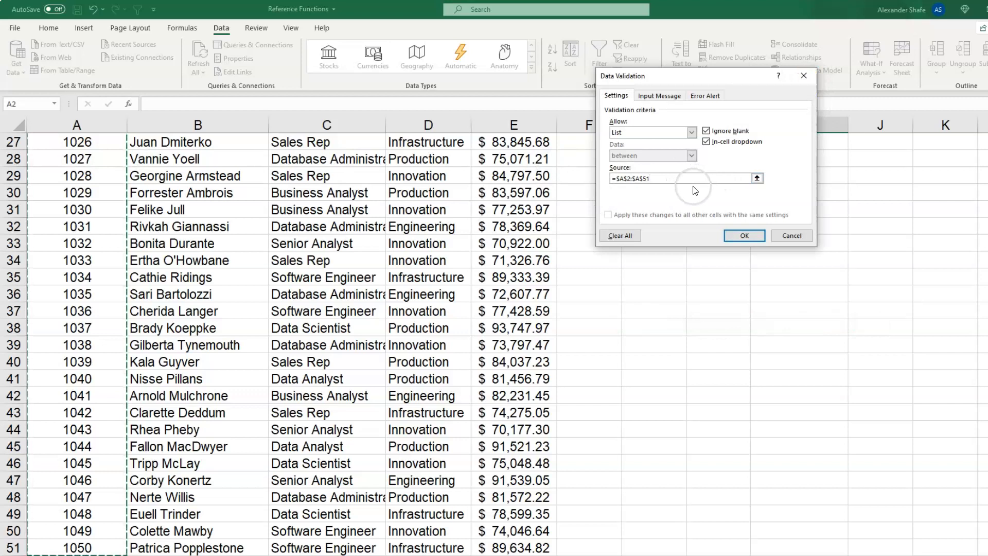
pyautogui.click(747, 235)
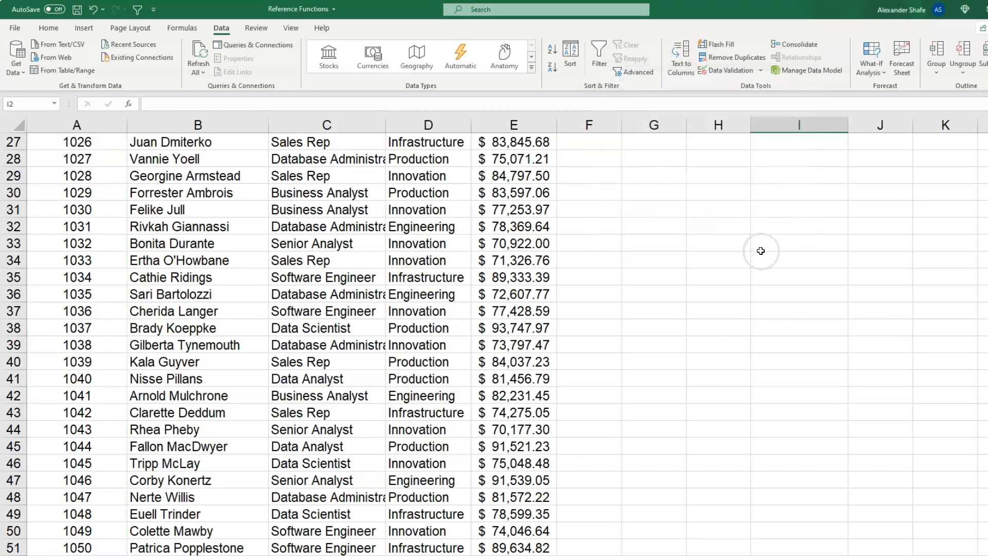
# Choose the second employee ID from the dropdown list in cell I2
pyautogui.scroll(9, 805, 320)
pyautogui.click(853, 162)
pyautogui.moveTo(847, 191)
pyautogui.mouseDown()
pyautogui.moveTo(851, 266)
pyautogui.moveTo(849, 178)
pyautogui.mouseUp()
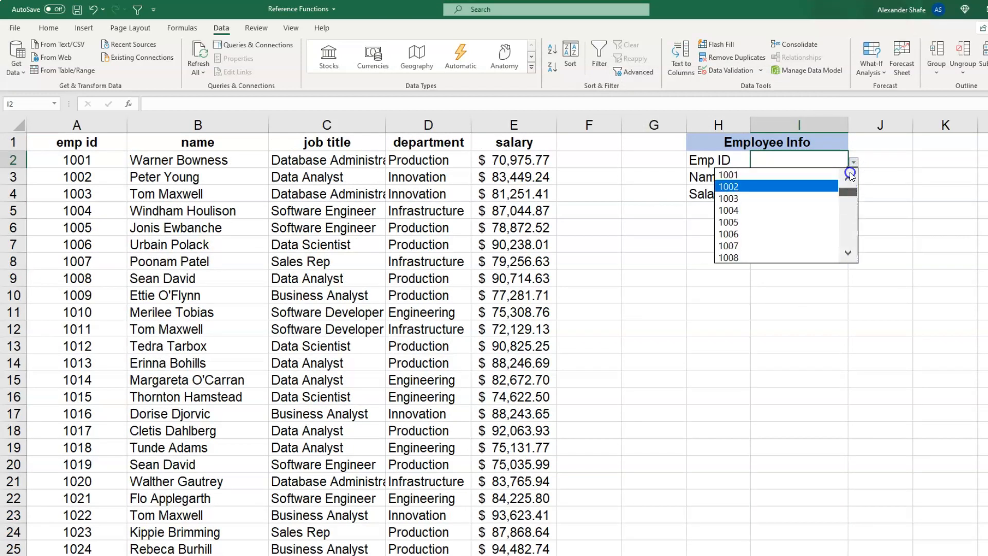
pyautogui.click(753, 193)
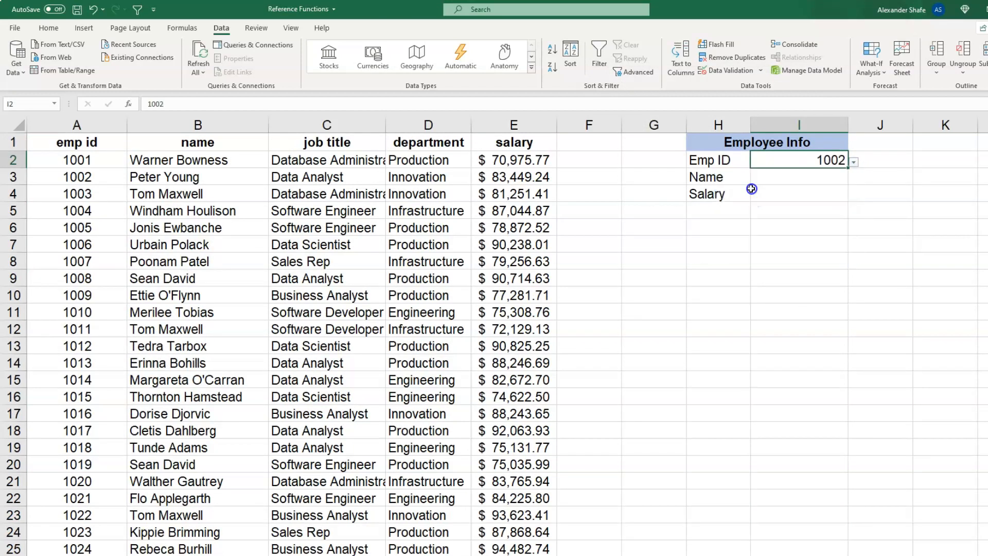
pyautogui.click(924, 253)
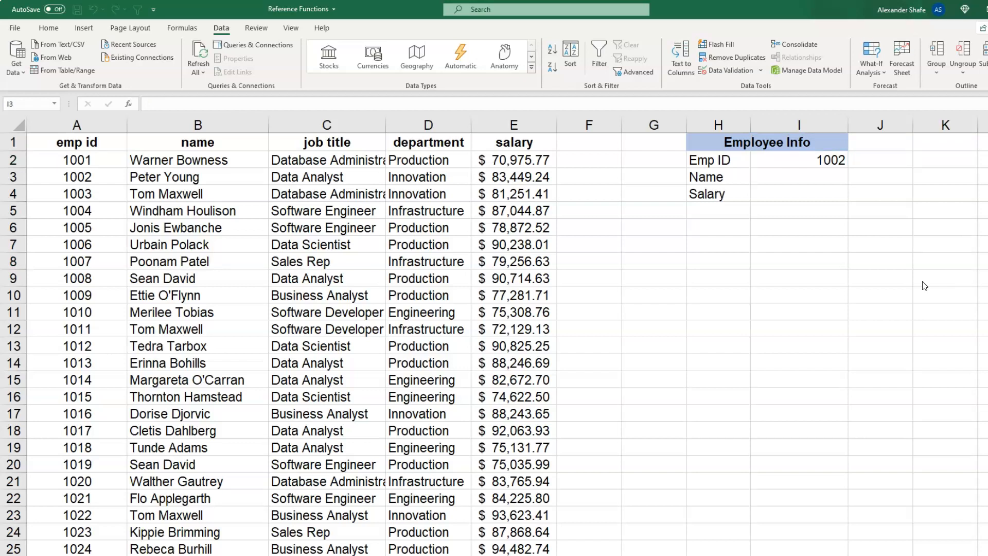
# Start a VLOOKUP formula in the Name cell I3 with I2 as the lookup value
pyautogui.click(815, 171)
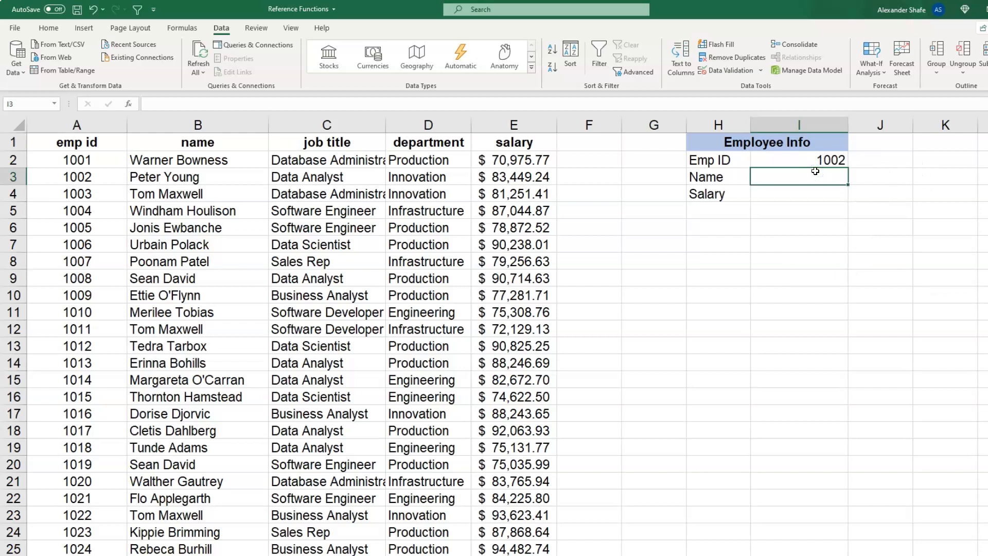
pyautogui.write('=vlo')
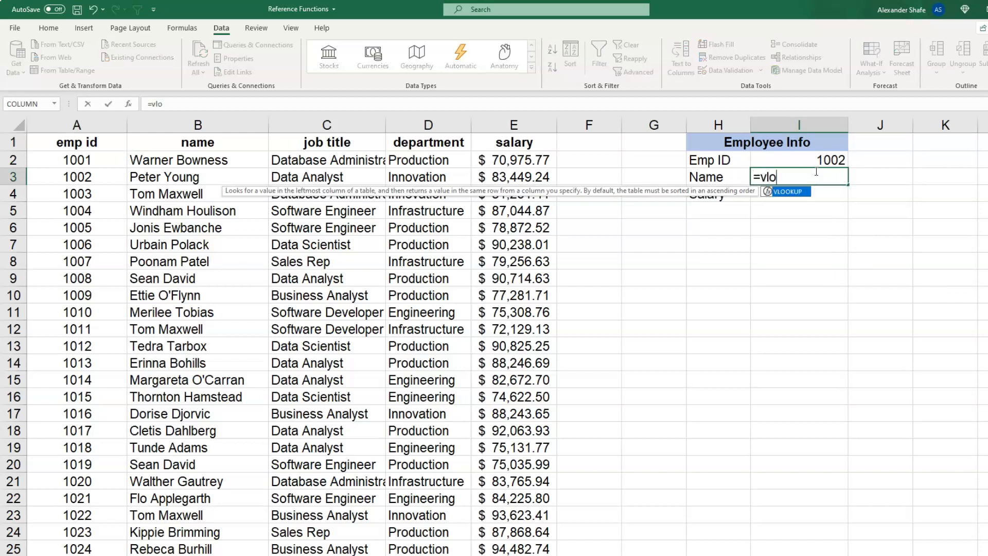
pyautogui.press('Tab')
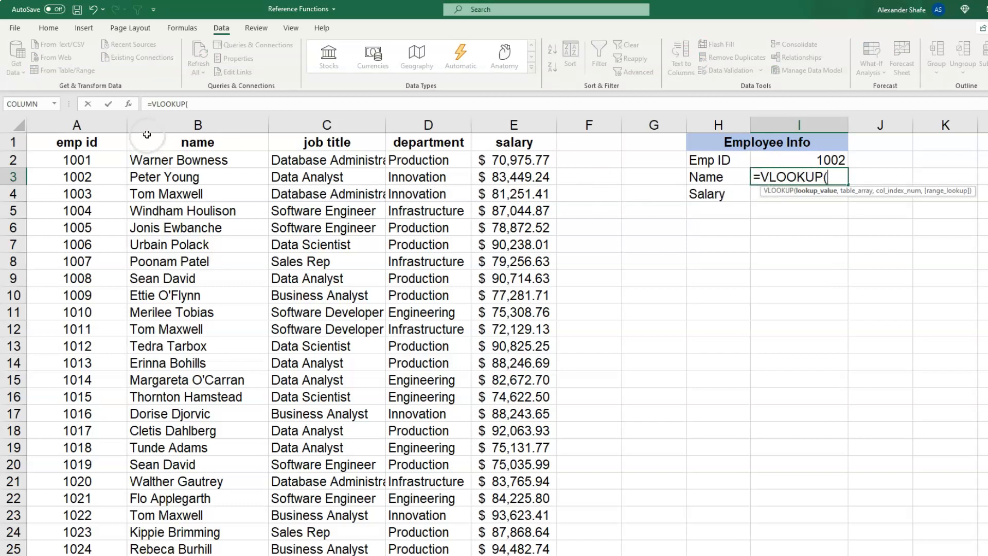
pyautogui.click(129, 105)
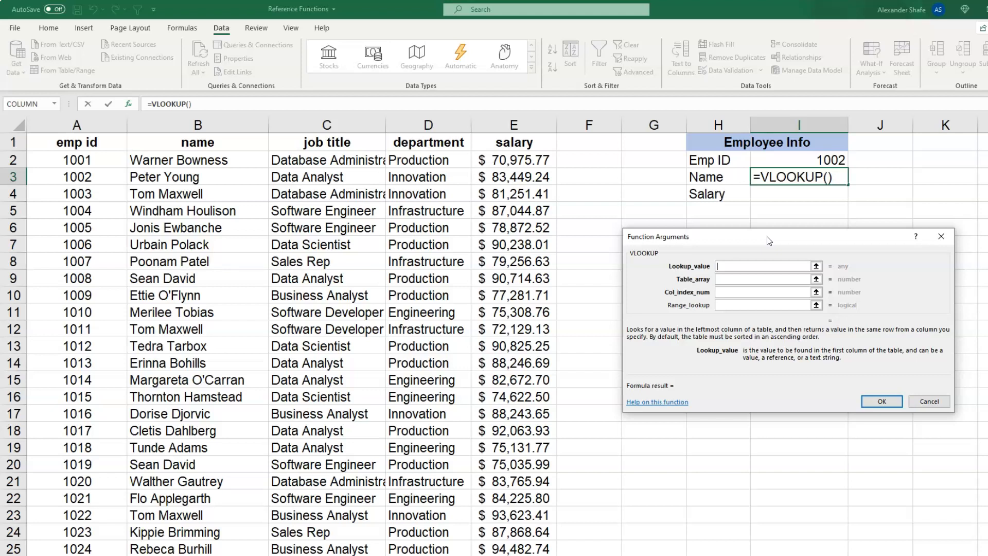
pyautogui.click(821, 160)
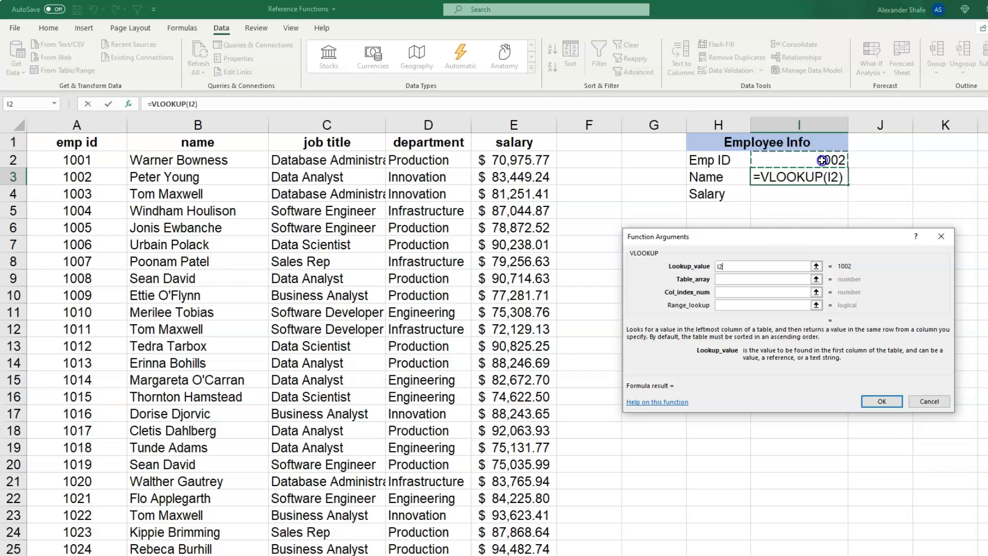
pyautogui.click(725, 267)
# Set the VLOOKUP table array to A1:B51, covering the emp id and name columns
pyautogui.click(734, 275)
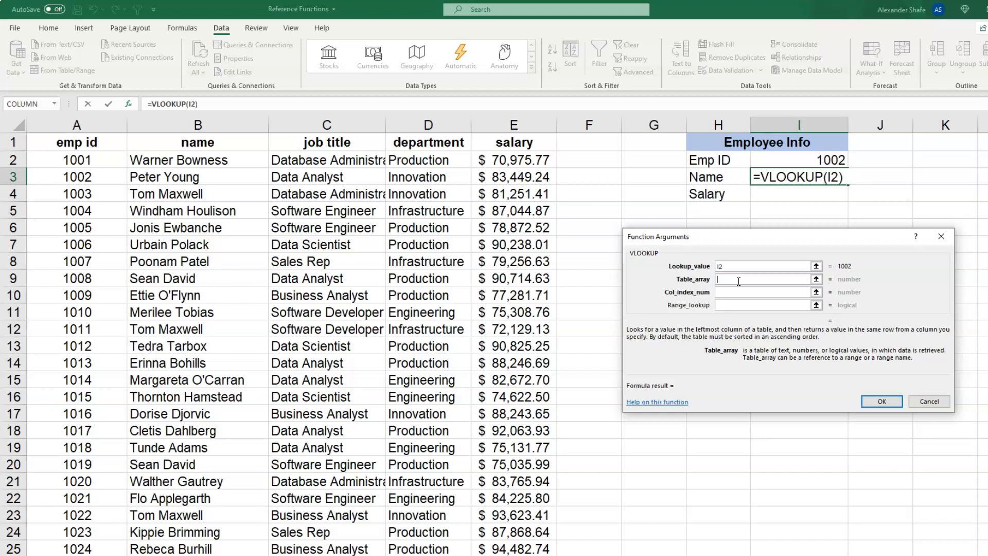
pyautogui.click(732, 293)
pyautogui.click(72, 143)
pyautogui.moveTo(73, 143); pyautogui.dragTo(178, 143)
pyautogui.press('BackSpace')
pyautogui.write('51')
# Set the VLOOKUP column index to 2 and the range lookup to FALSE, and complete the formula
pyautogui.click(744, 291)
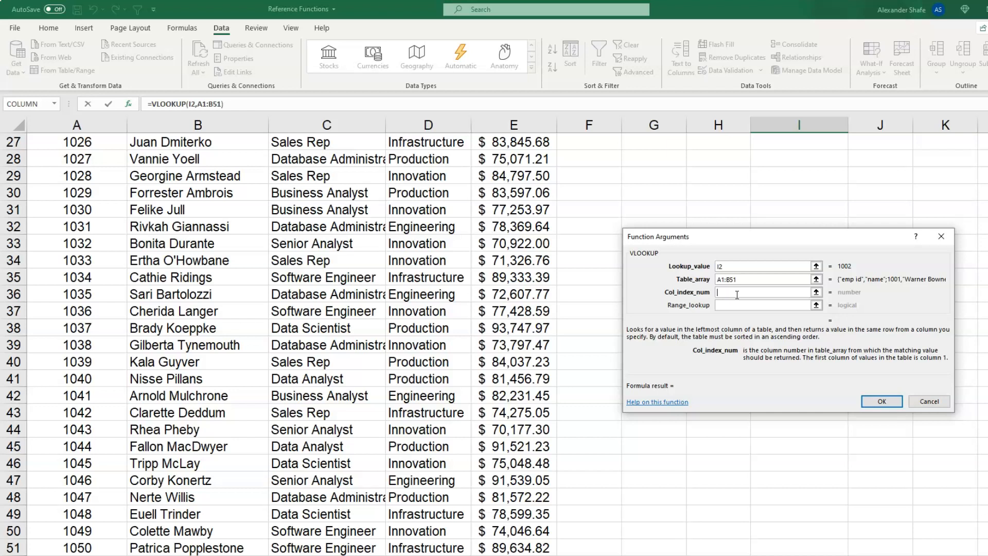
pyautogui.write('2')
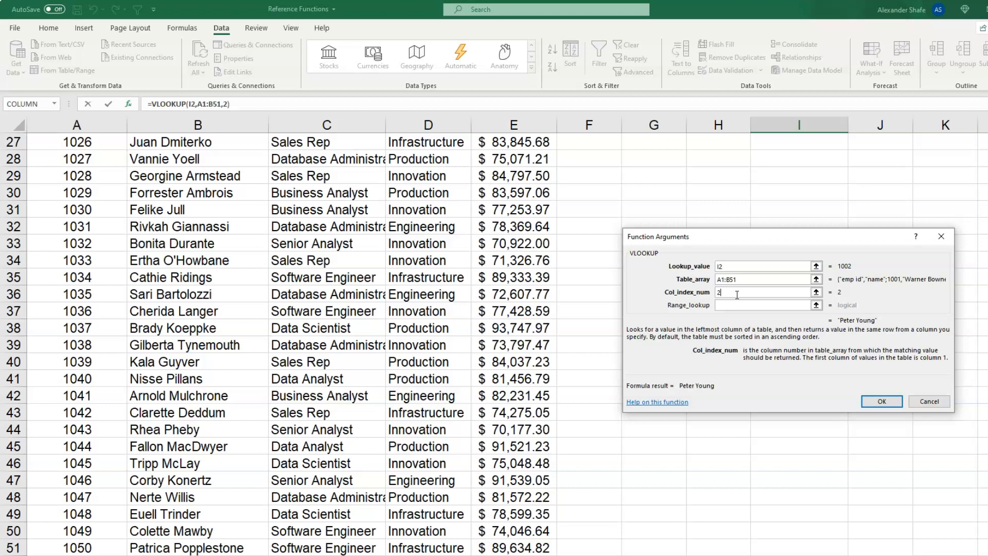
pyautogui.click(724, 306)
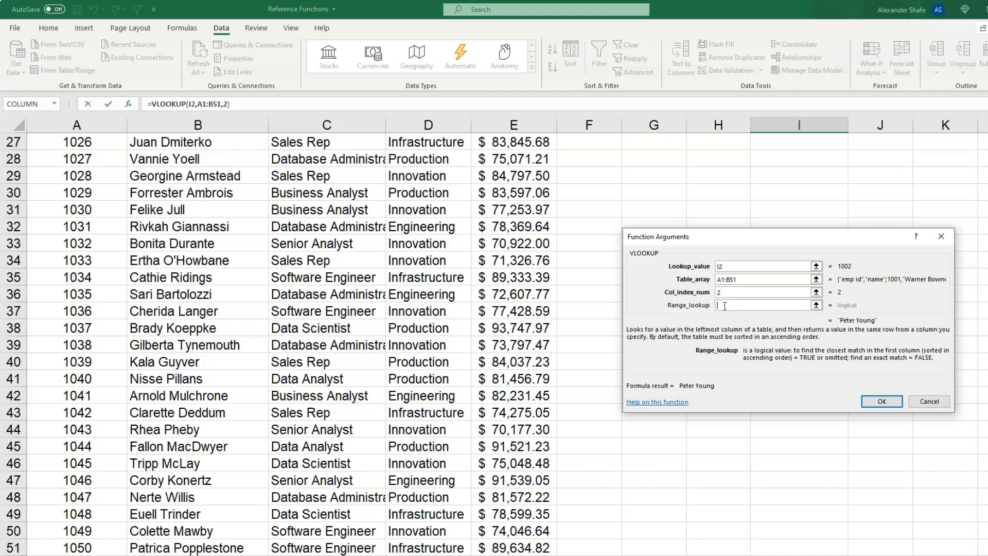
pyautogui.press('capslock')
pyautogui.write('FALSE')
pyautogui.click(881, 401)
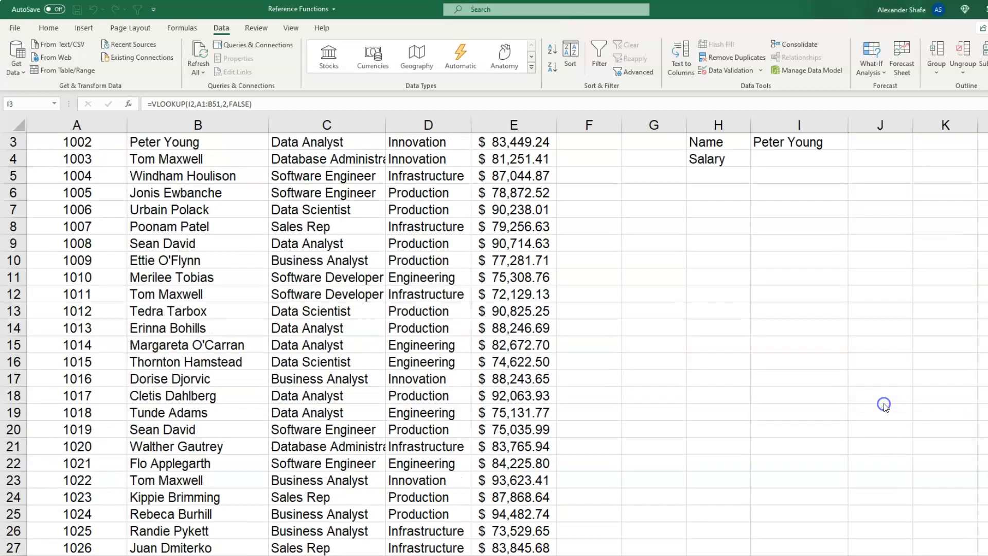
# Test the name lookup by switching the Emp ID in I2 to the sixth ID and finally the thirteenth
pyautogui.scroll(1, 884, 402)
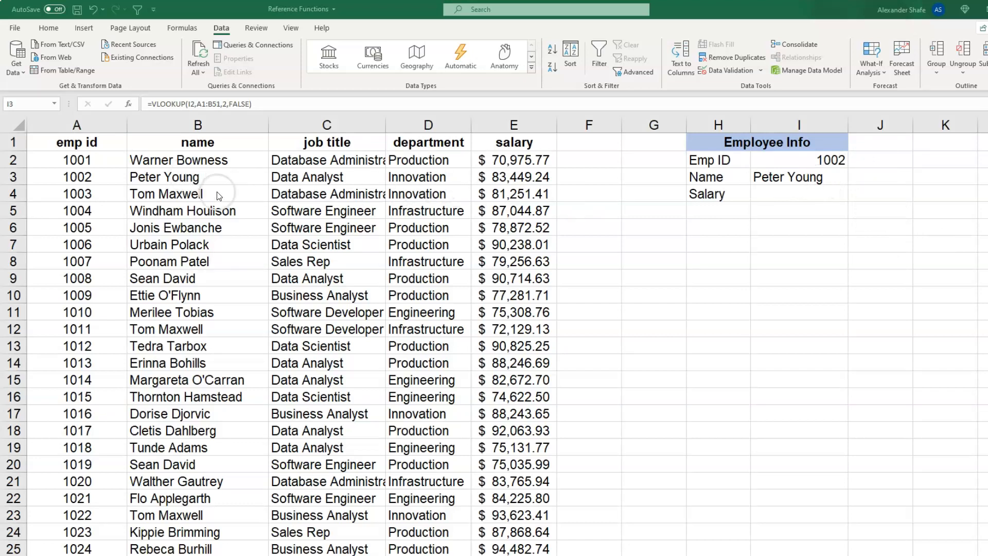
pyautogui.click(836, 160)
pyautogui.click(856, 173)
pyautogui.click(834, 161)
pyautogui.click(853, 163)
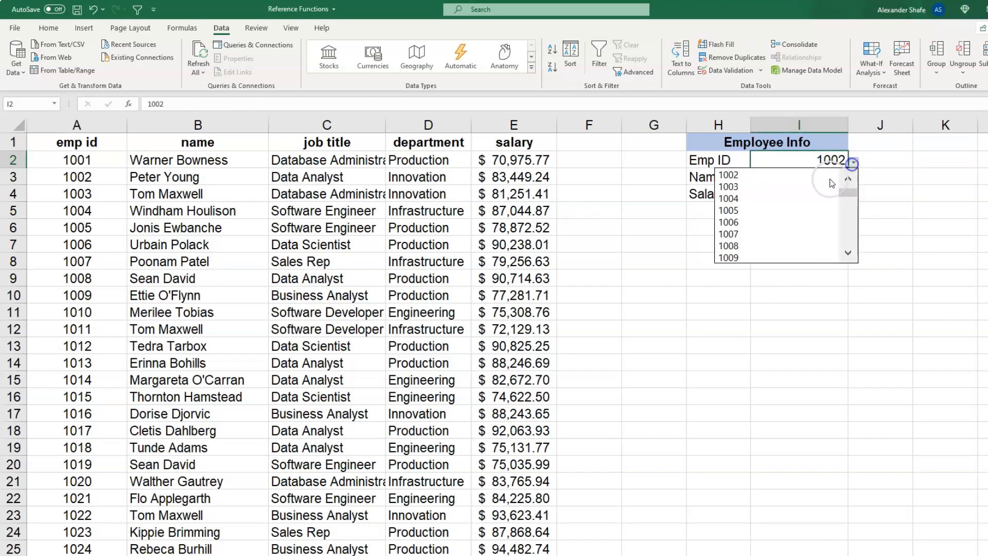
pyautogui.click(750, 223)
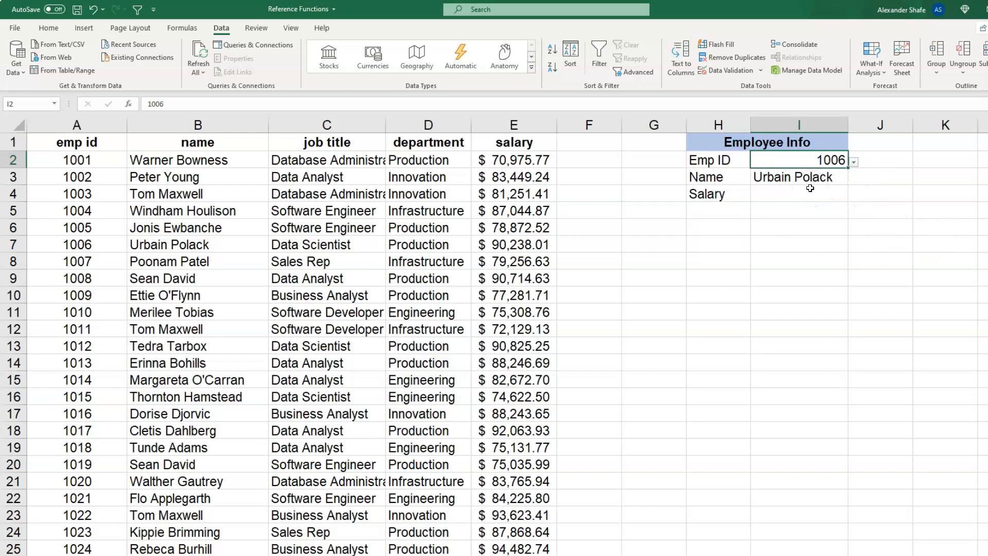
pyautogui.click(853, 161)
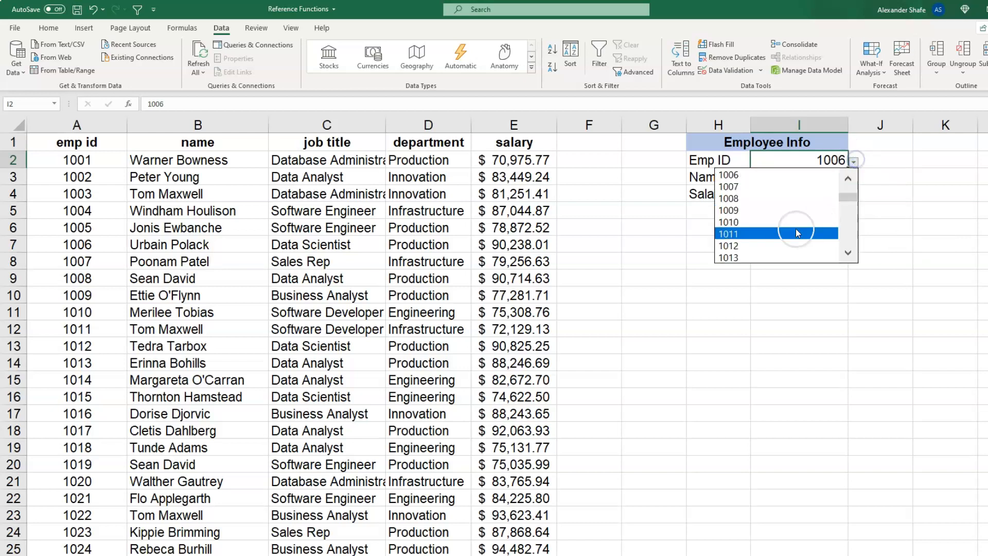
pyautogui.click(785, 255)
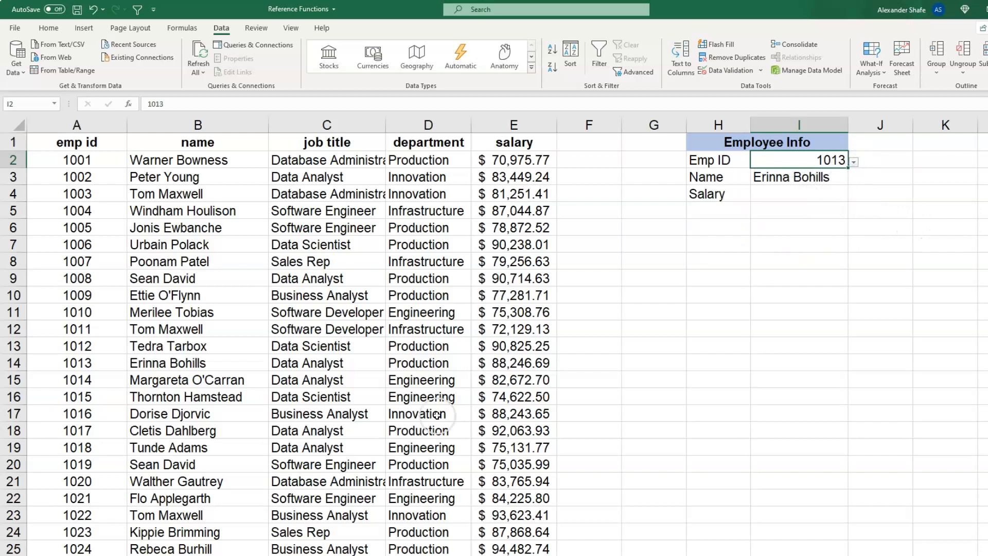
# Start a VLOOKUP formula in the Salary cell I4 with I2 as the lookup value
pyautogui.click(790, 194)
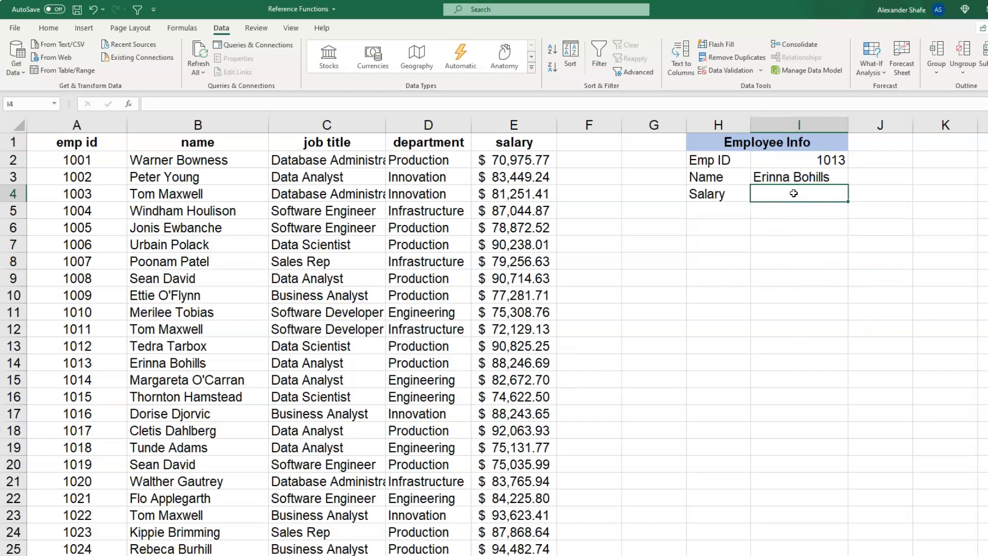
pyautogui.write('=VLOOKUP(')
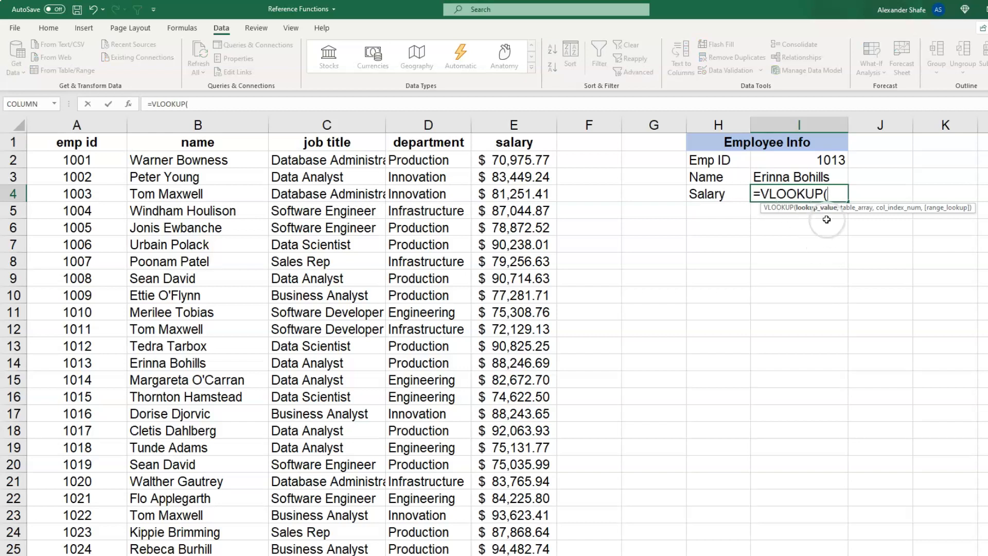
pyautogui.click(813, 157)
pyautogui.write(',')
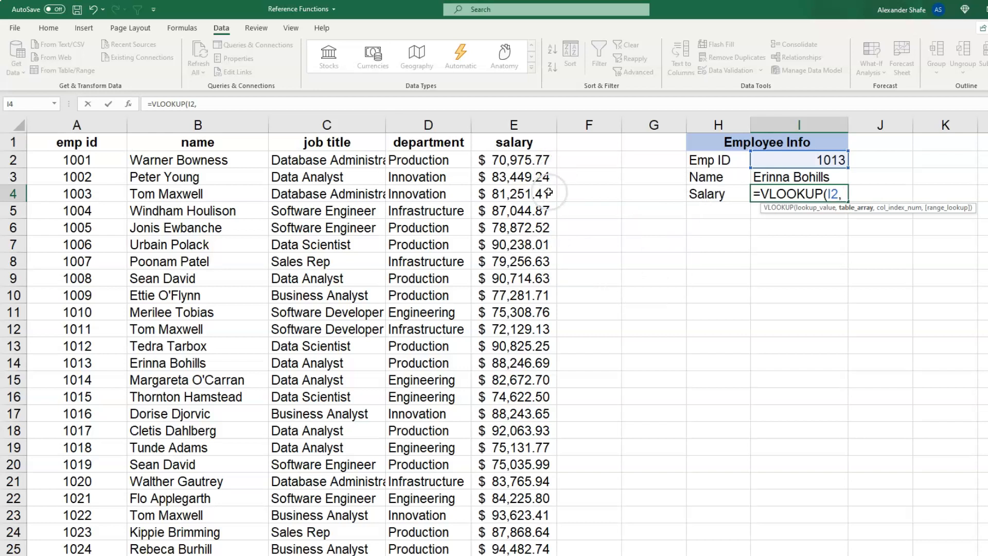
# Set the table array of the salary VLOOKUP to A1:E51, covering the emp id through salary columns
pyautogui.moveTo(65, 148); pyautogui.dragTo(498, 140)
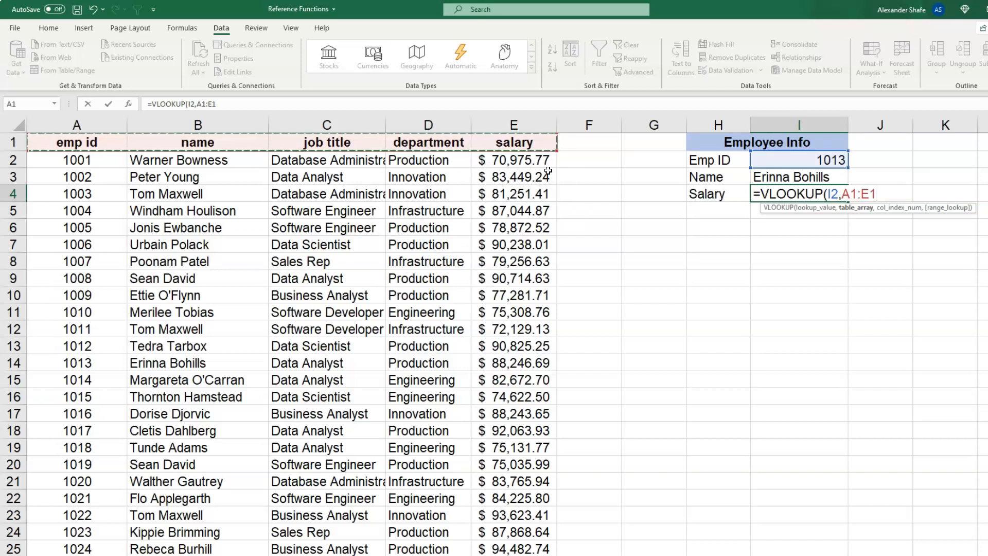
pyautogui.hotkey('ctrl', 'shift', 'Down')
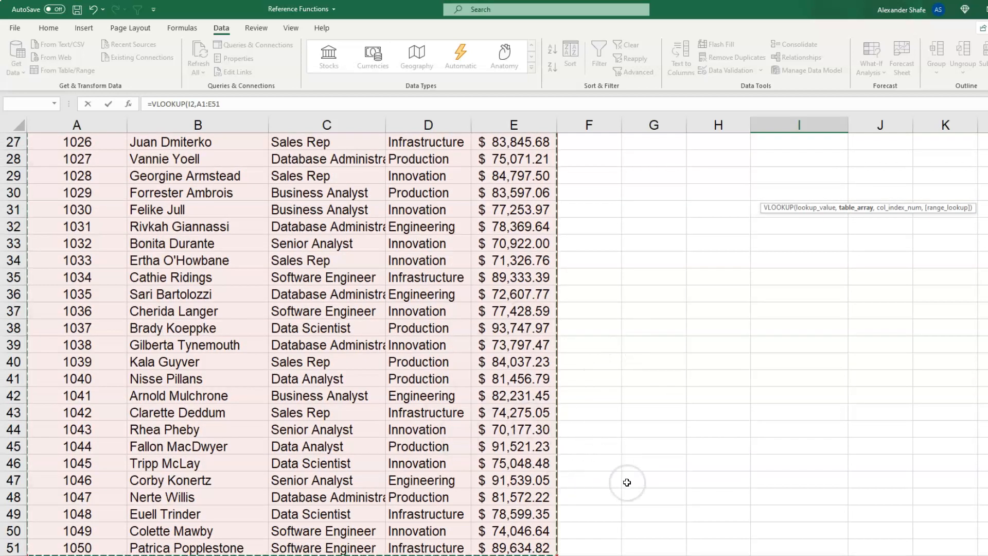
pyautogui.scroll(4, 662, 412)
pyautogui.scroll(5, 661, 412)
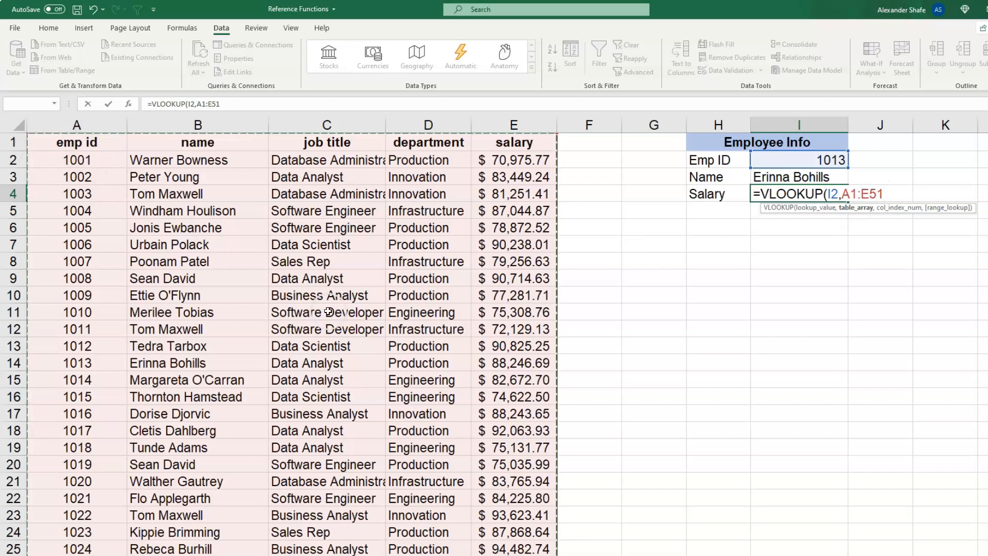
pyautogui.scroll(-9, 578, 428)
pyautogui.scroll(-3, 578, 428)
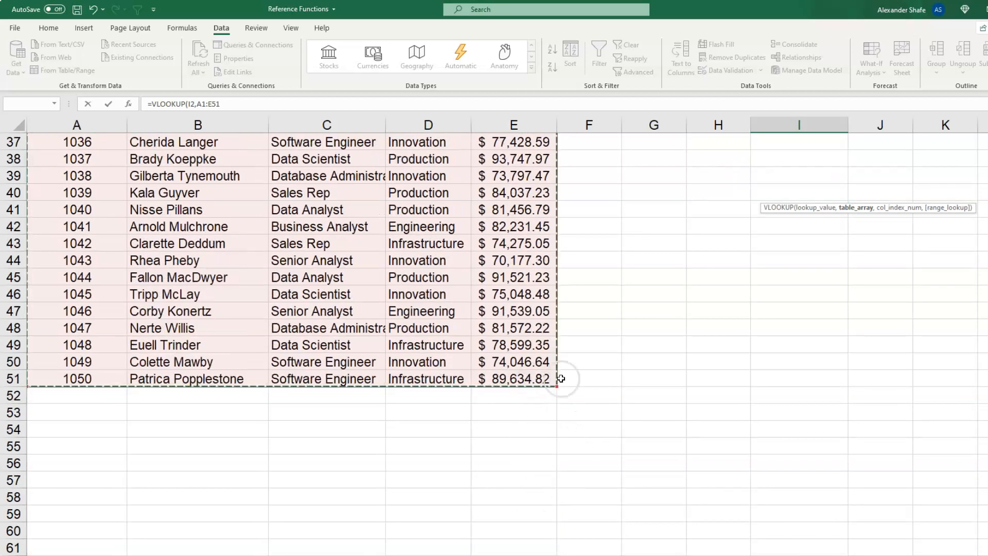
pyautogui.scroll(12, 600, 403)
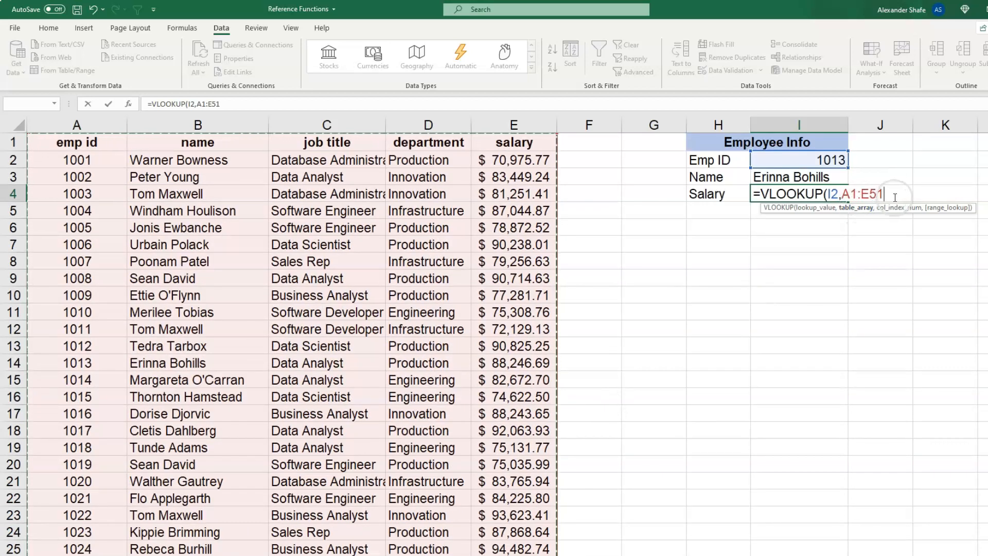
pyautogui.write(',')
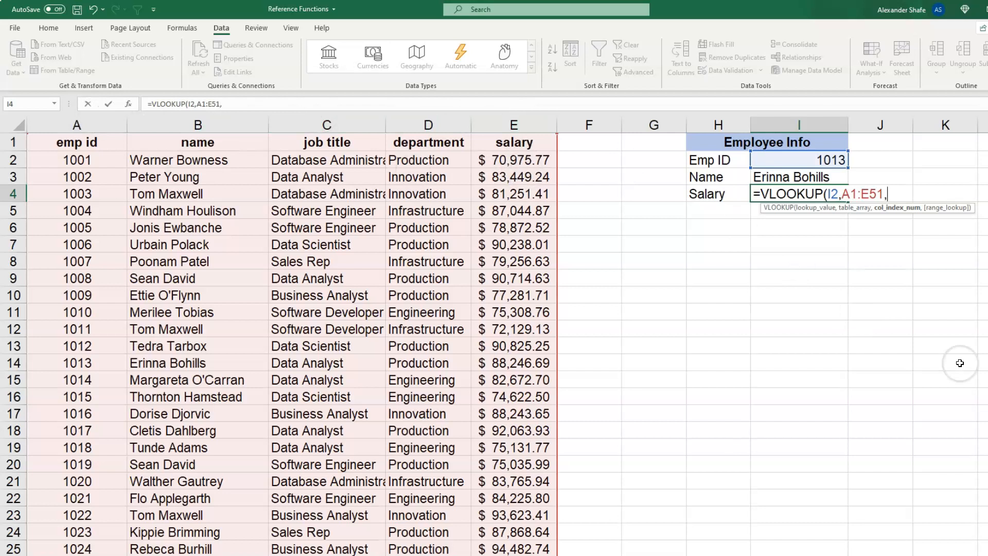
# Set the salary VLOOKUP's column index to 5 and its range lookup to 0, and complete the formula
pyautogui.write('5')
pyautogui.write(',')
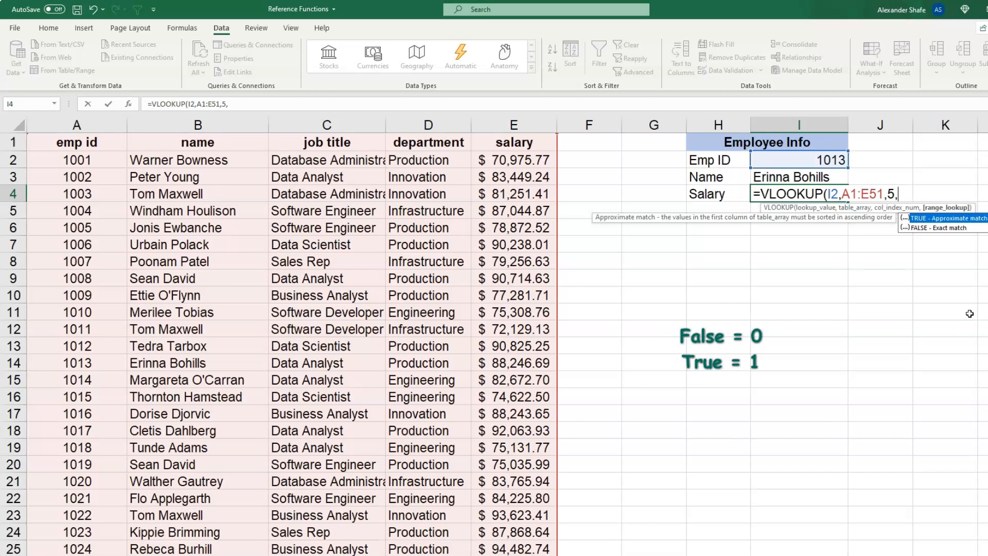
pyautogui.write('0)')
pyautogui.hotkey('ctrl', 'Return')
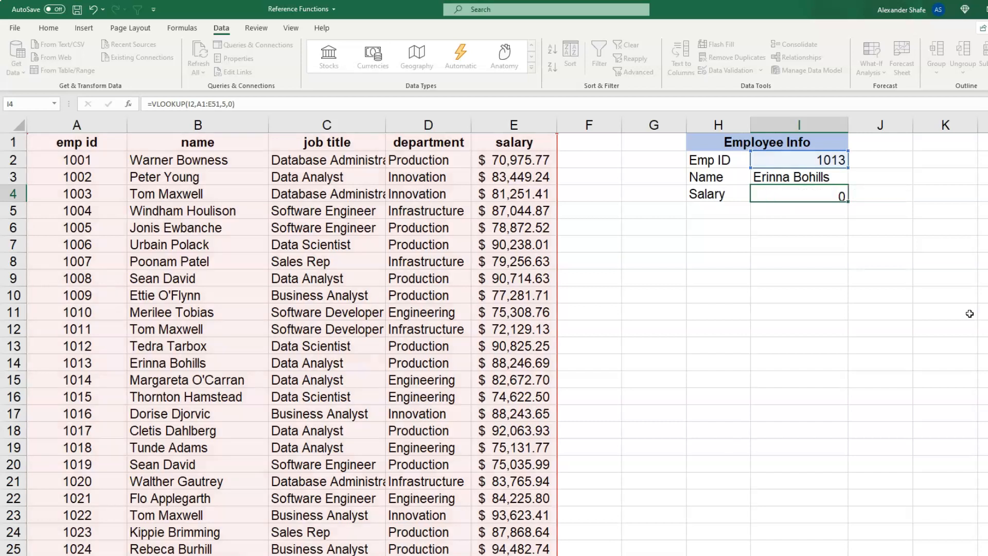
pyautogui.press('Return')
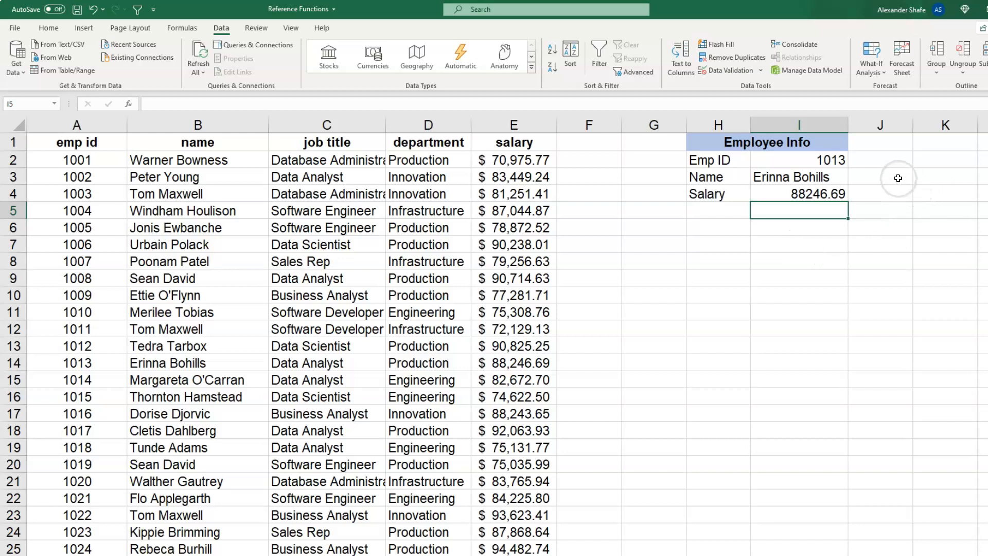
# Test the name and salary lookups by switching the Emp ID in I2 to the eighteenth ID
pyautogui.click(818, 159)
pyautogui.click(854, 162)
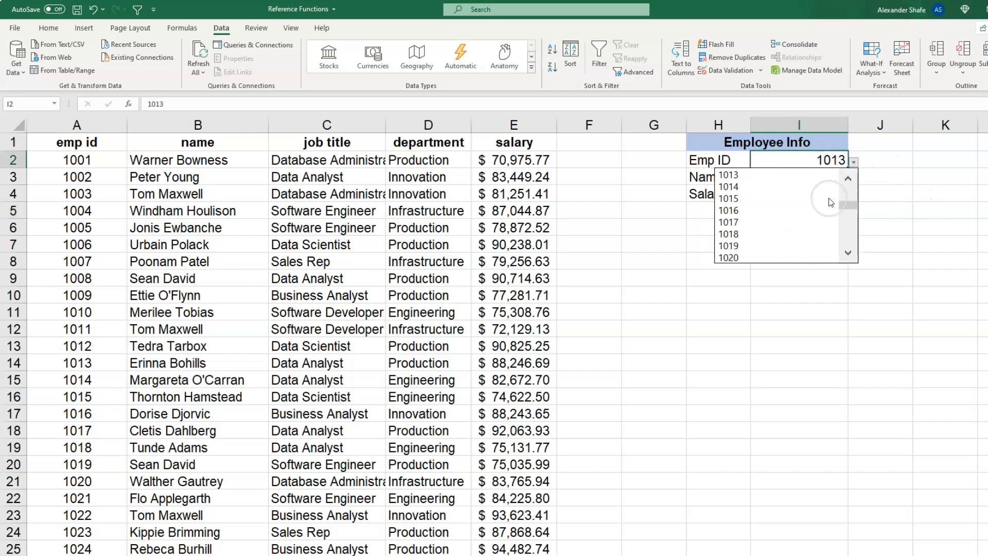
pyautogui.click(760, 236)
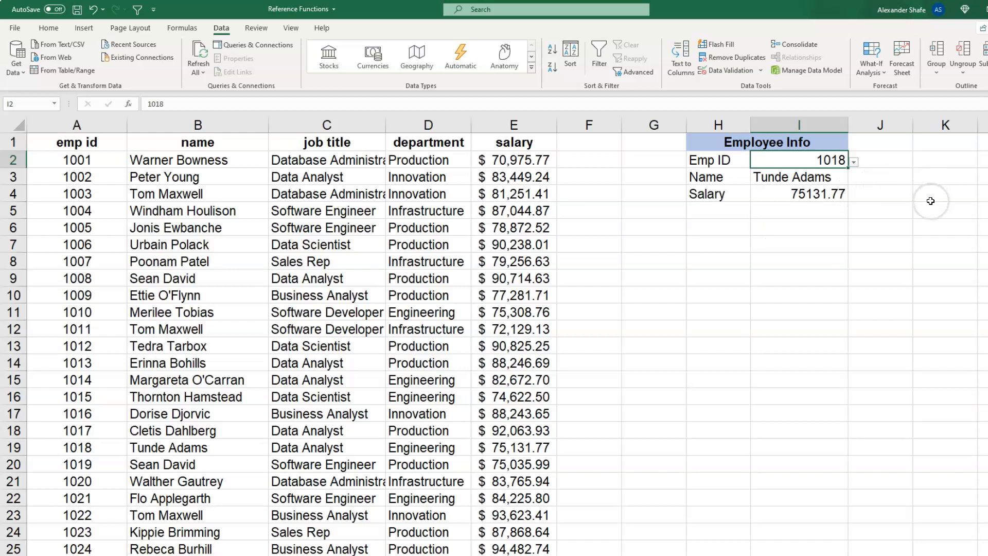